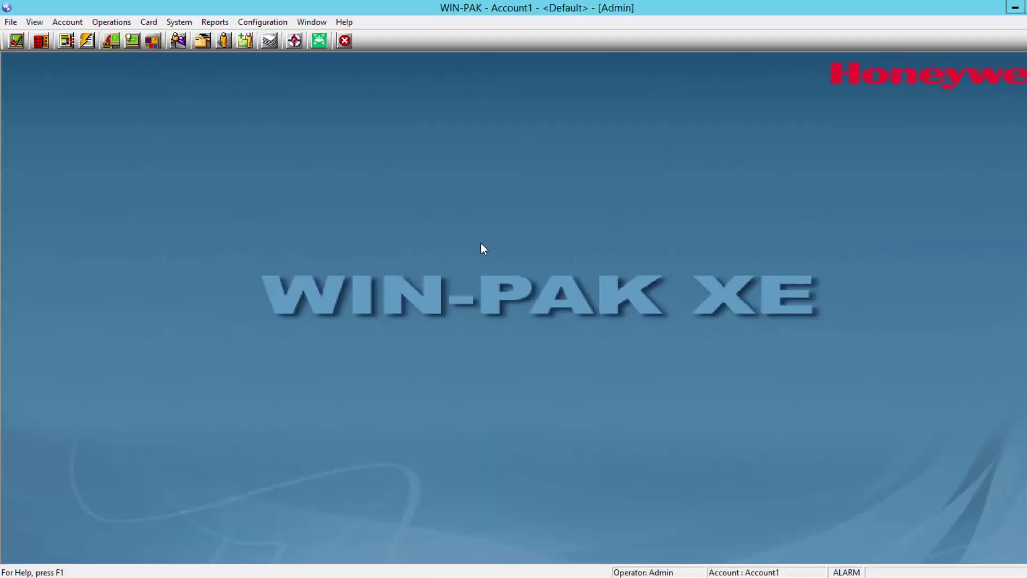
# - Reach Configure for MPA-2_Panel from the Device Map under Configuration > Device
pyautogui.click(264, 23)
pyautogui.moveTo(263, 51)
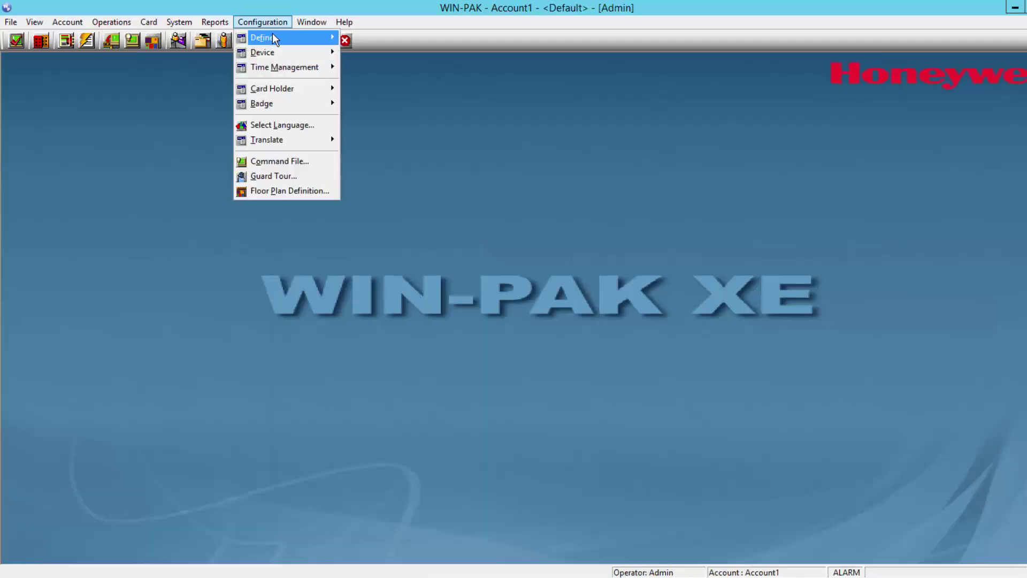
pyautogui.click(378, 52)
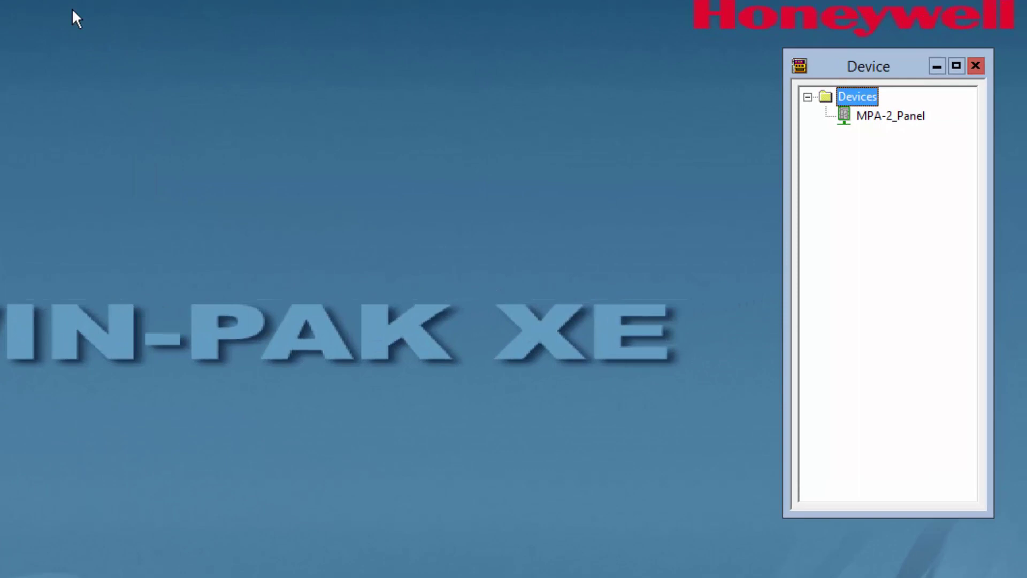
pyautogui.rightClick(810, 101)
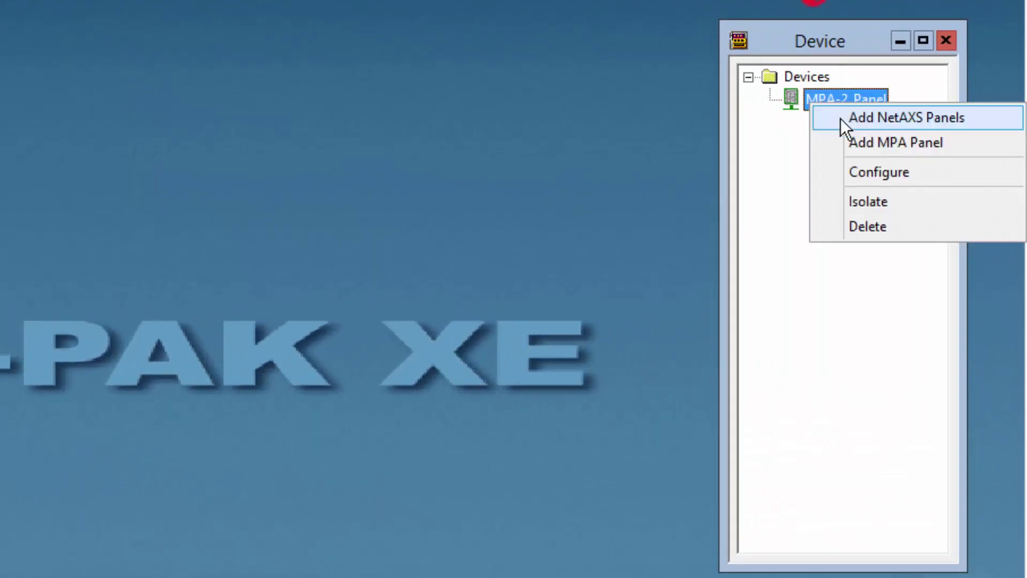
pyautogui.click(844, 179)
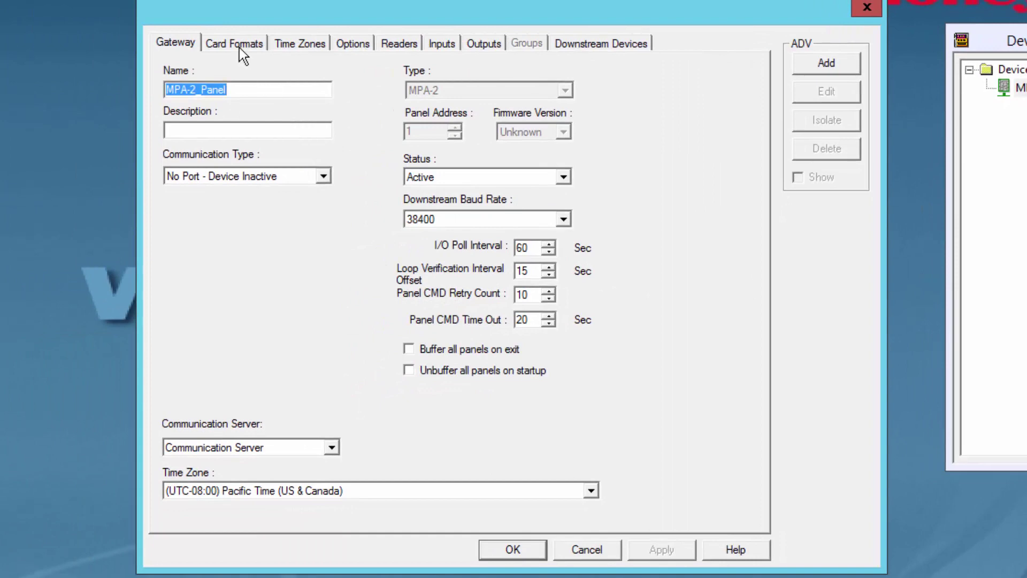
# - Show the Card Formats settings listing the Default 26 Bit Wiegand bit layout
pyautogui.click(239, 47)
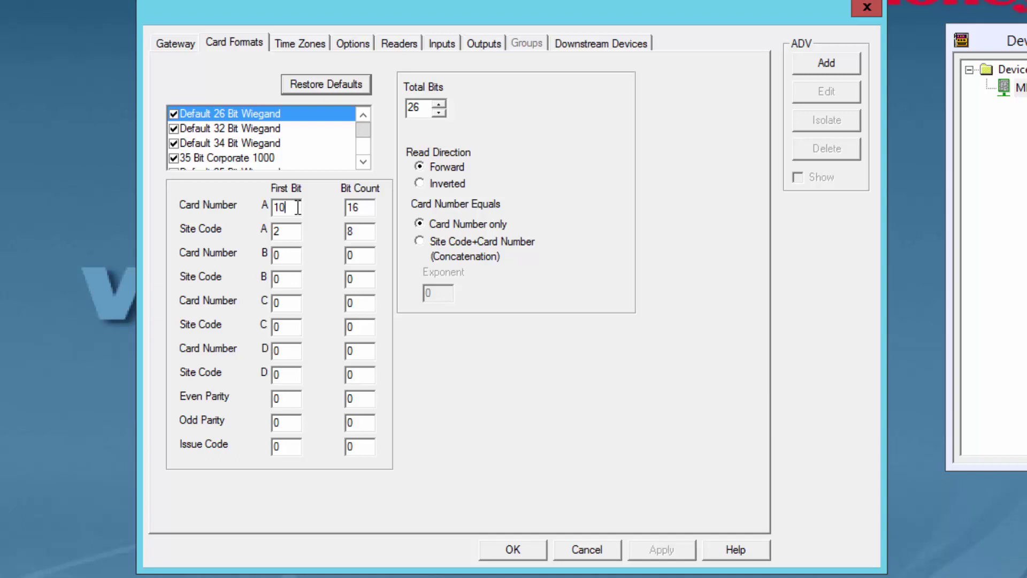
# - Edit Card Number A first bit and bit count, then restore the 26-bit format defaults
pyautogui.press('BackSpace')
pyautogui.write('2')
pyautogui.click(366, 207)
pyautogui.press('BackSpace')
pyautogui.write('8')
pyautogui.click(330, 90)
pyautogui.scroll(-1, 361, 160)
# - Set the 26-bit card format's Read Direction to Inverted
pyautogui.click(363, 162)
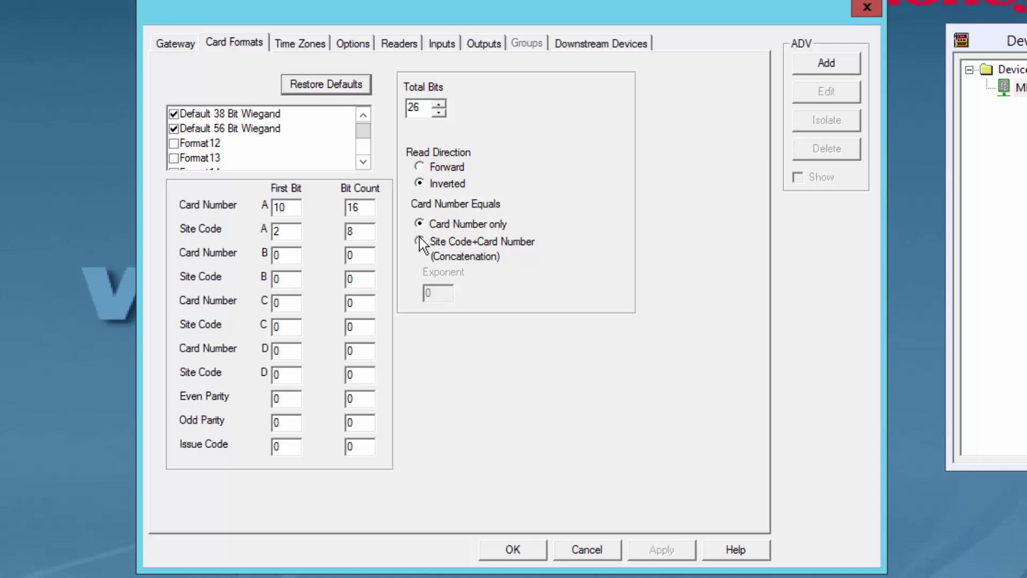
# - Set Card Number Equals to Site Code+Card Number (Concatenation)
pyautogui.click(421, 242)
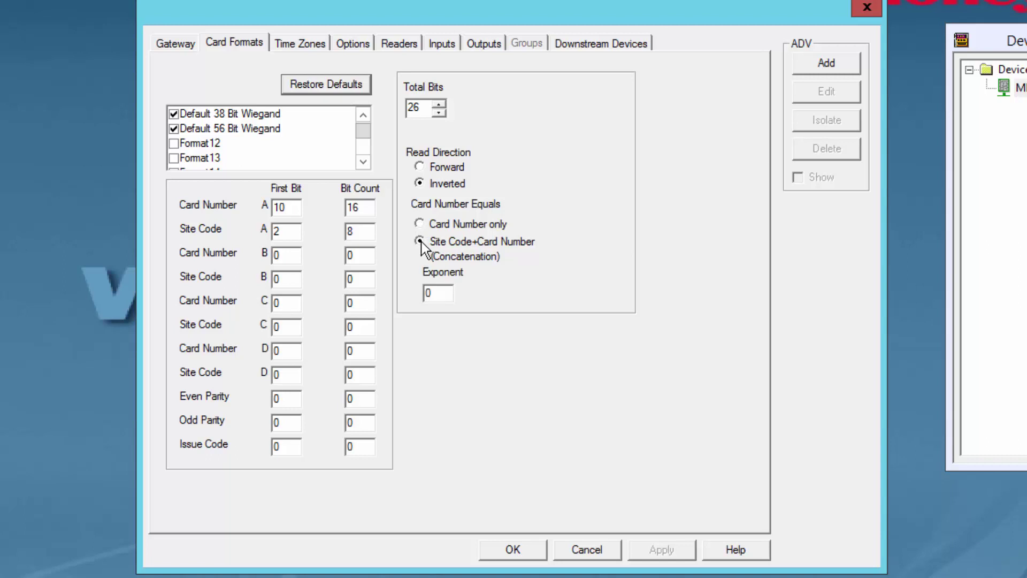